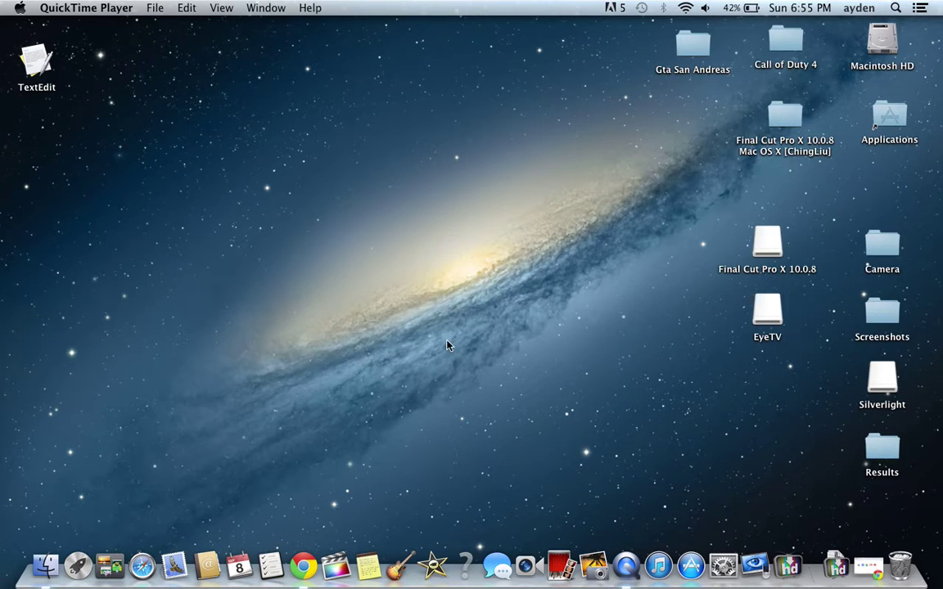
# - Open EyeTV, allowing the downloaded application to run, and move its live Component Input window to the lower part of the desktop
pyautogui.click(755, 553)
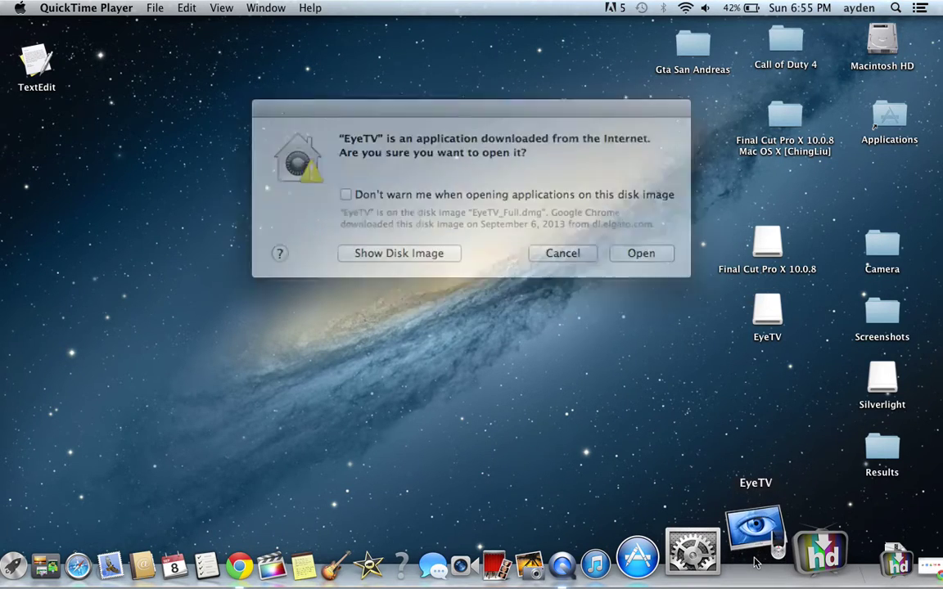
pyautogui.click(624, 248)
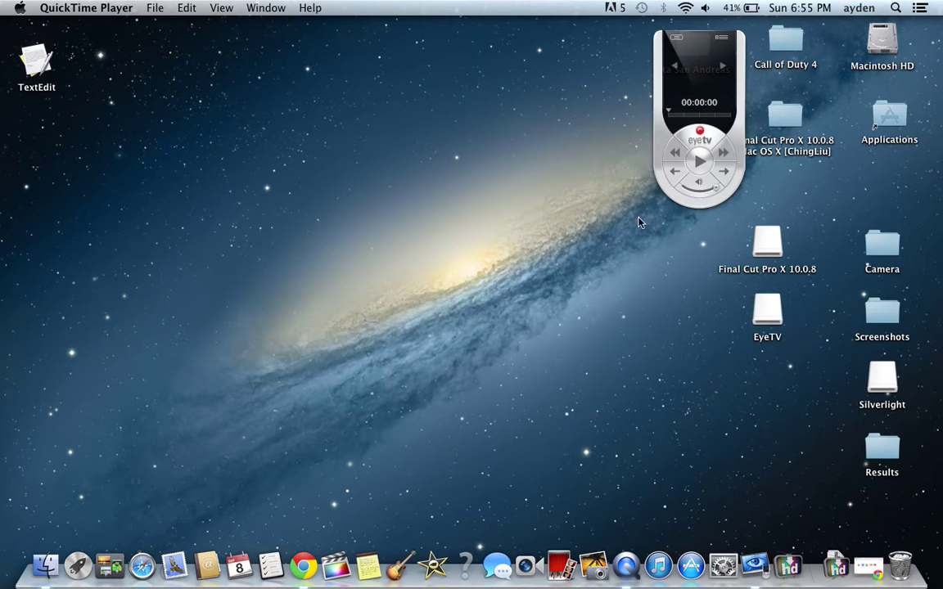
pyautogui.click(755, 564)
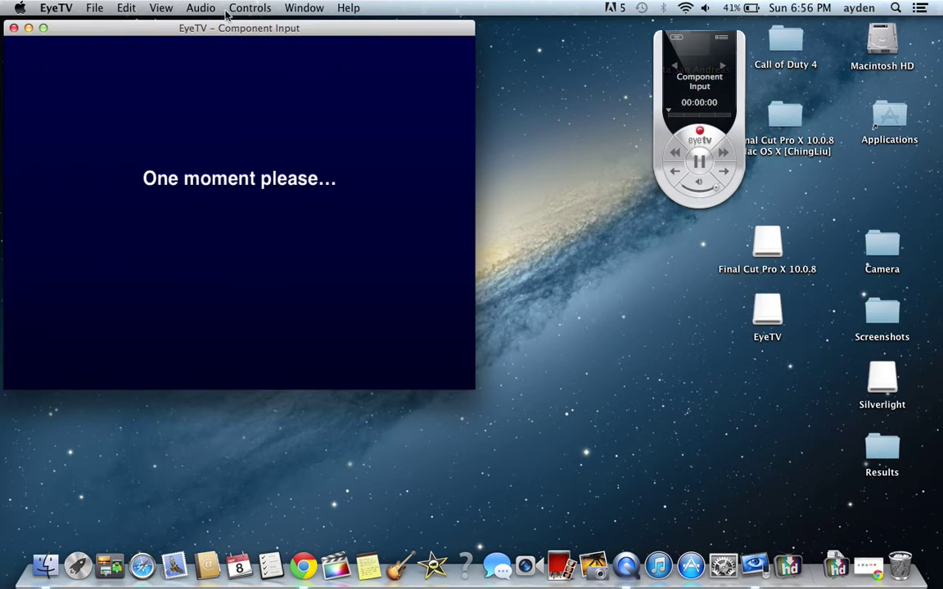
pyautogui.moveTo(233, 32); pyautogui.dragTo(353, 26)
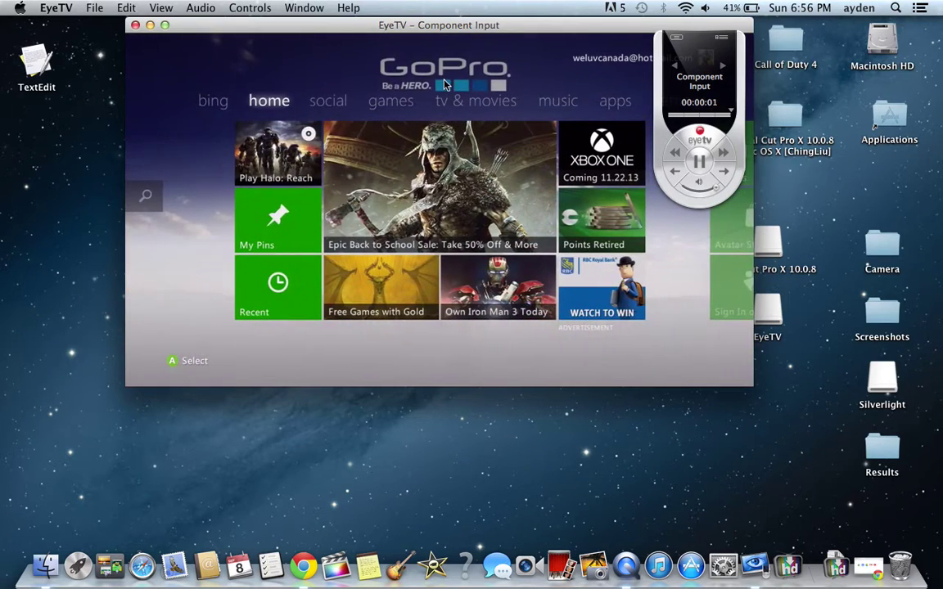
pyautogui.moveTo(397, 29); pyautogui.dragTo(323, 188)
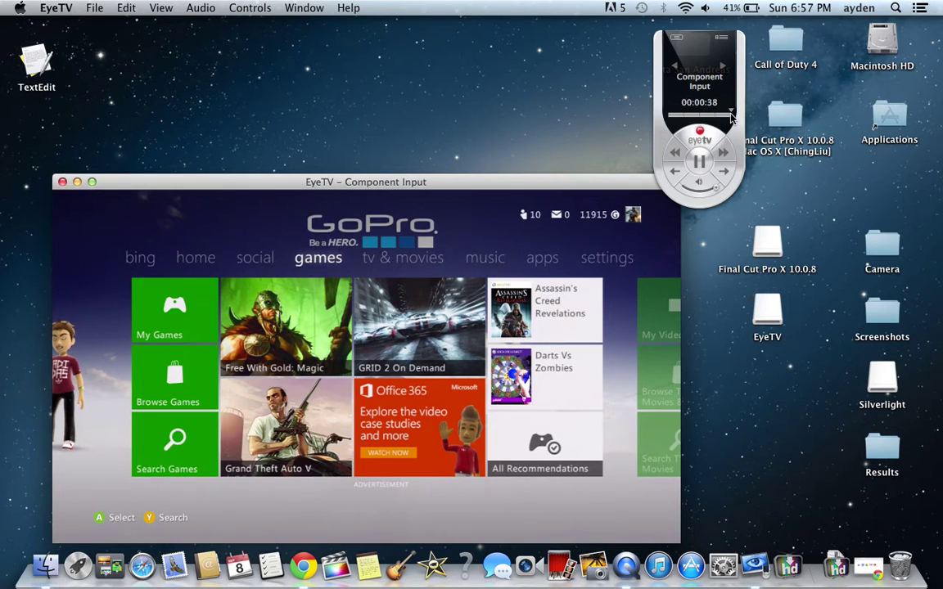
# - Rewind the buffered Component Input video partway and return playback to the live moment
pyautogui.moveTo(733, 115); pyautogui.dragTo(693, 117)
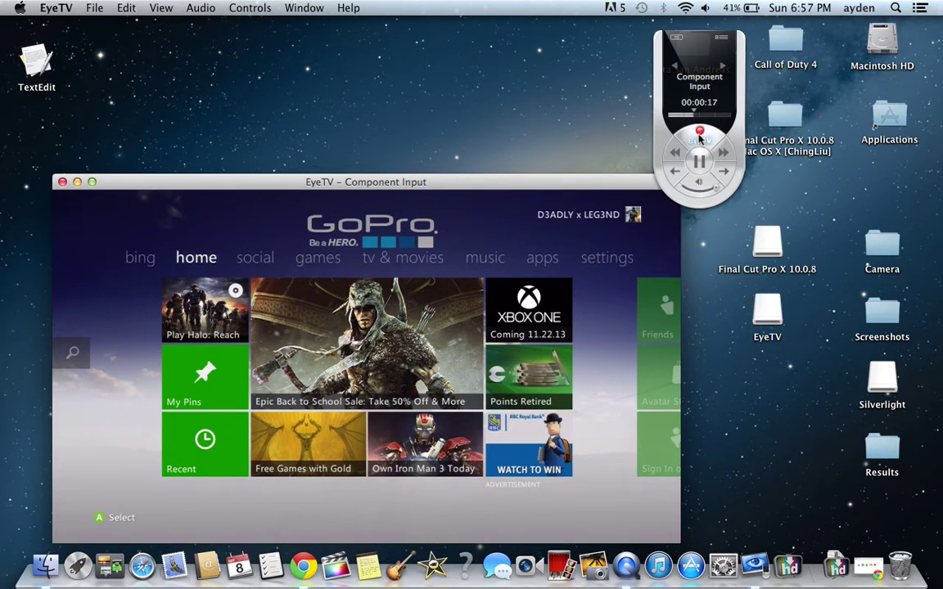
pyautogui.moveTo(697, 114); pyautogui.dragTo(781, 116)
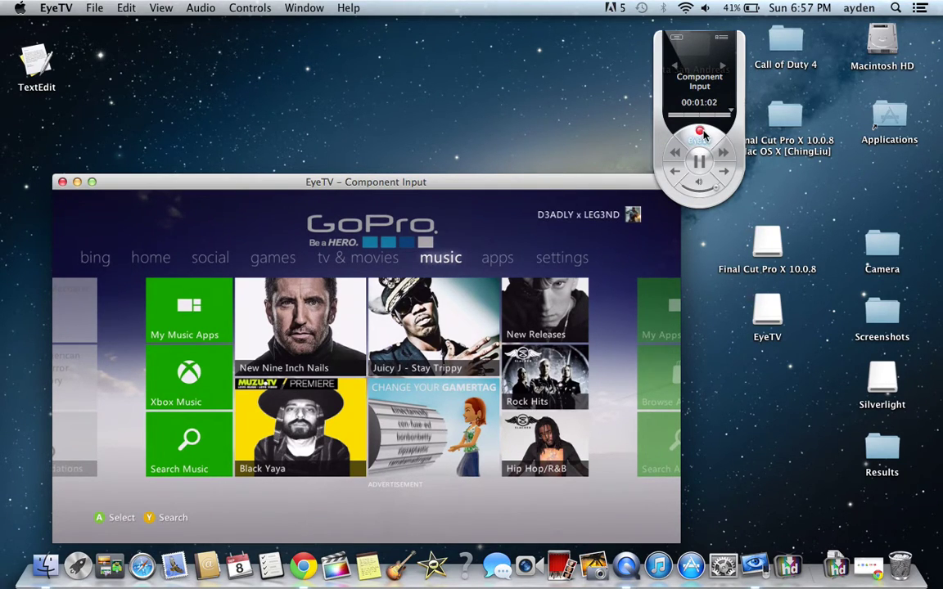
# - Record about 11 seconds of the live Component Input video and stop the recording
pyautogui.click(701, 133)
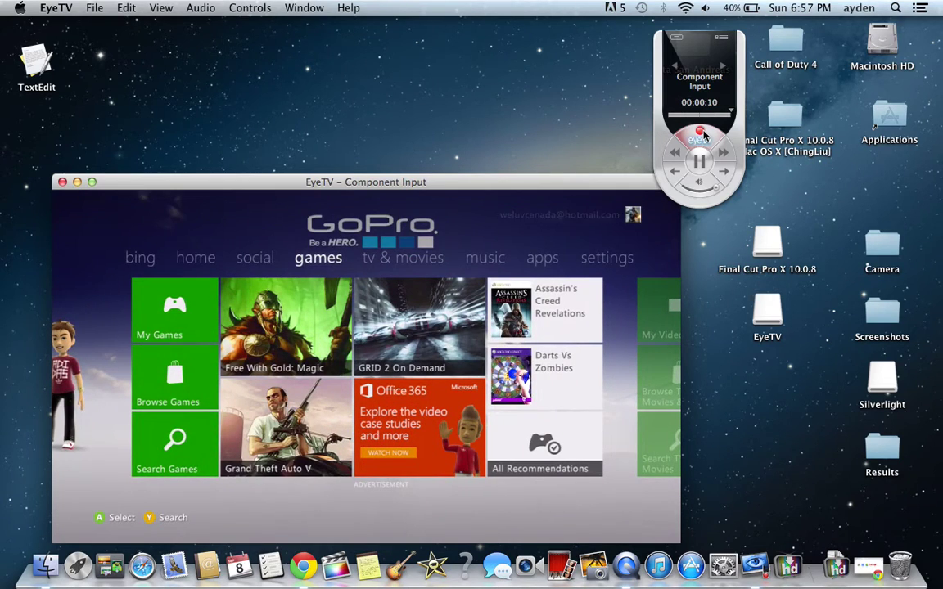
pyautogui.click(703, 135)
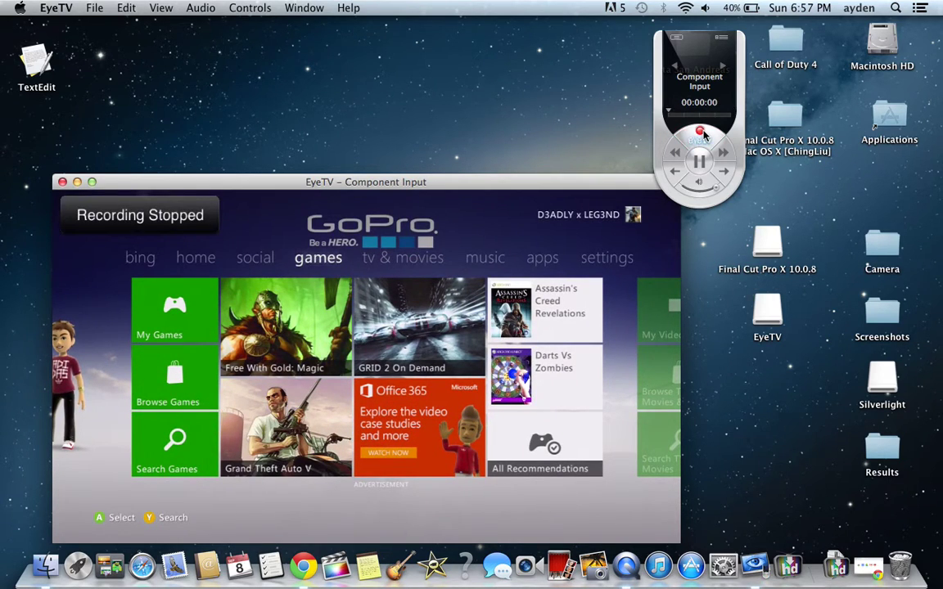
pyautogui.click(702, 134)
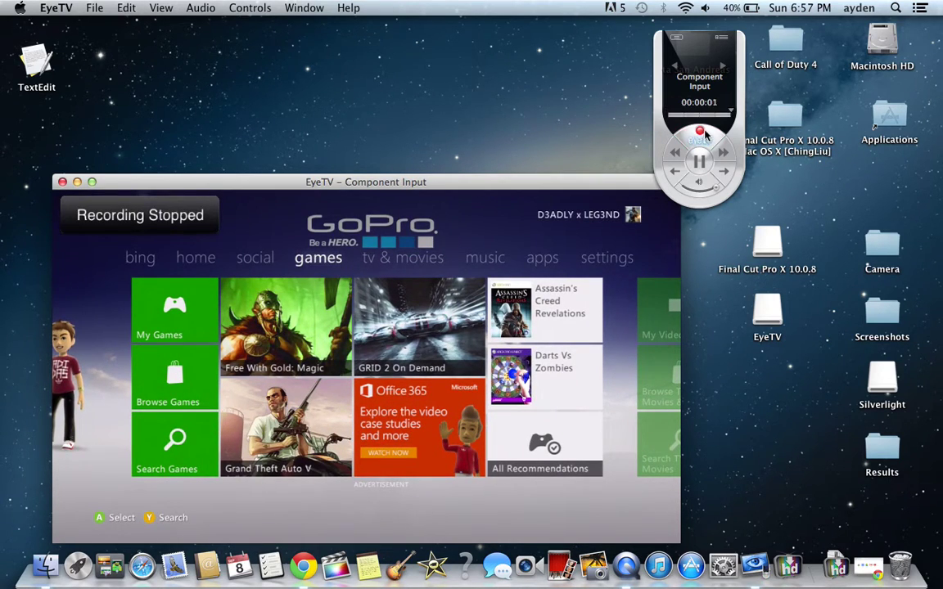
# - Export the Sep 8, 2013 6:57 PM live recording from the EyeTV programs list to the Desktop in H.264 format
pyautogui.click(724, 44)
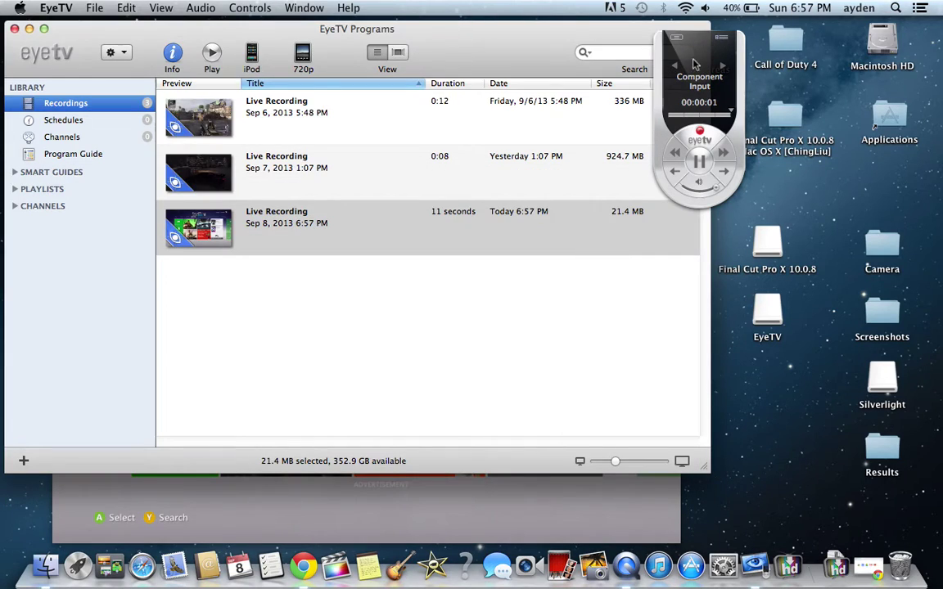
pyautogui.click(264, 217)
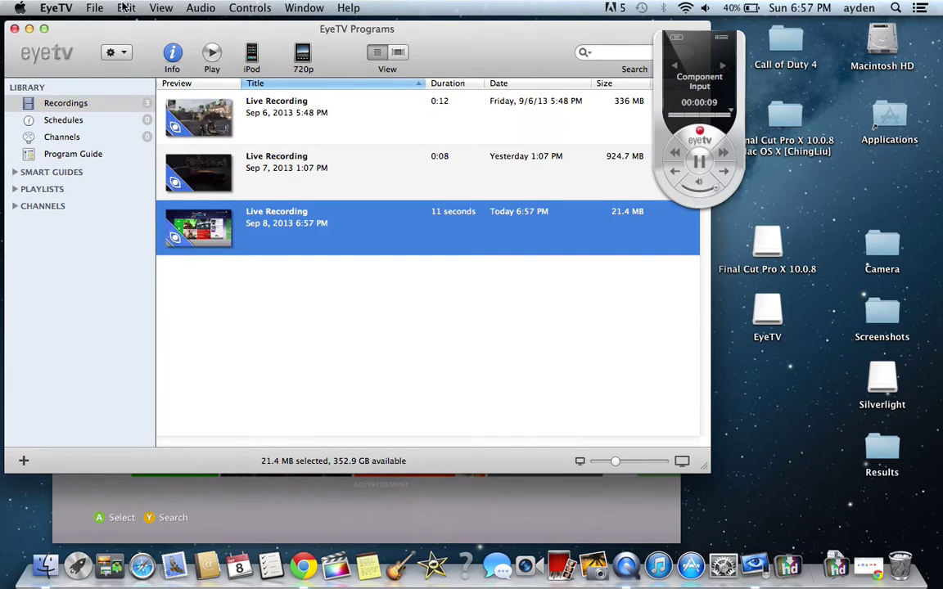
pyautogui.click(95, 13)
pyautogui.click(94, 13)
pyautogui.click(92, 12)
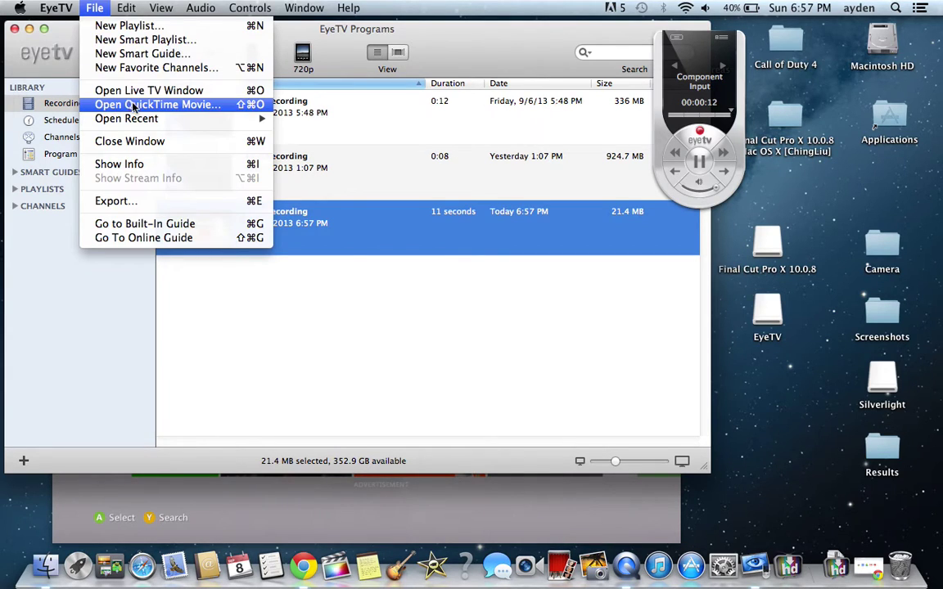
pyautogui.click(165, 202)
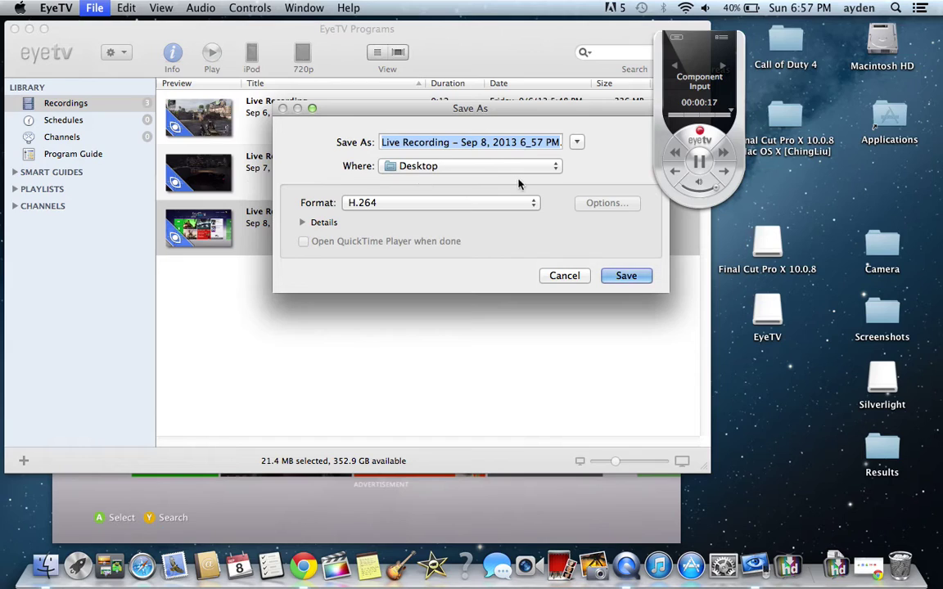
pyautogui.click(556, 166)
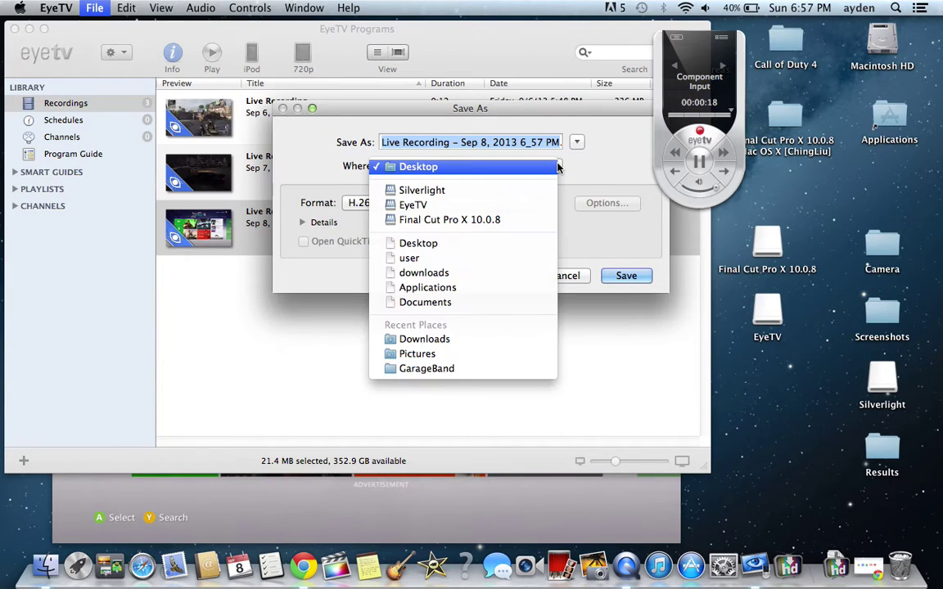
pyautogui.click(424, 167)
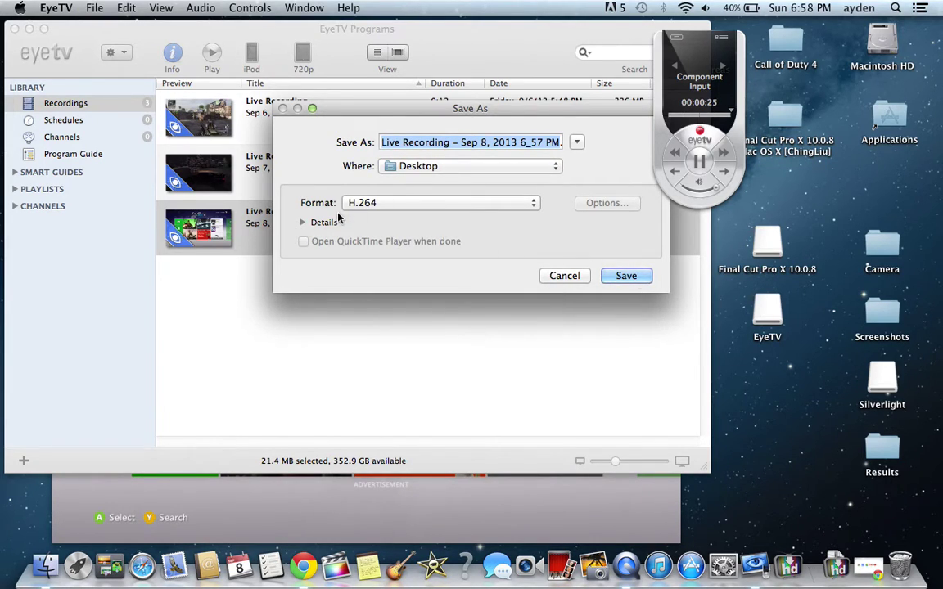
pyautogui.click(625, 277)
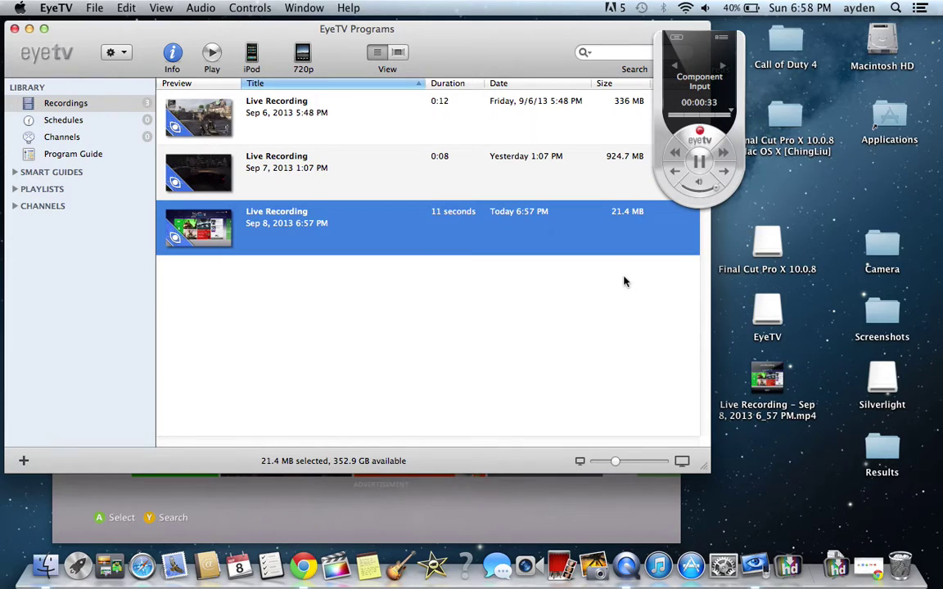
# - Close the EyeTV Programs and Component Input windows and switch to iMovie, postponing the iPhoto video thumbnail generation
pyautogui.click(14, 29)
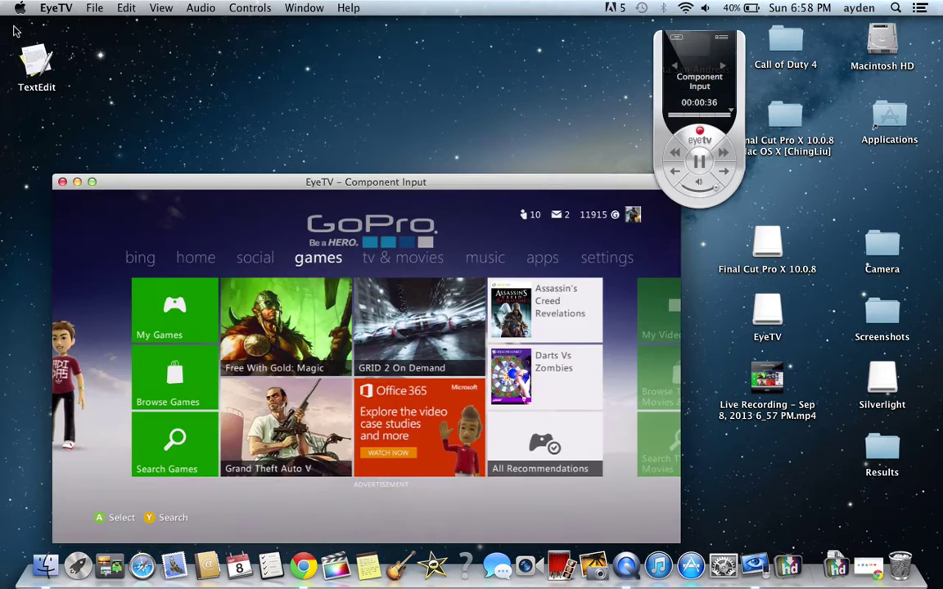
pyautogui.click(62, 182)
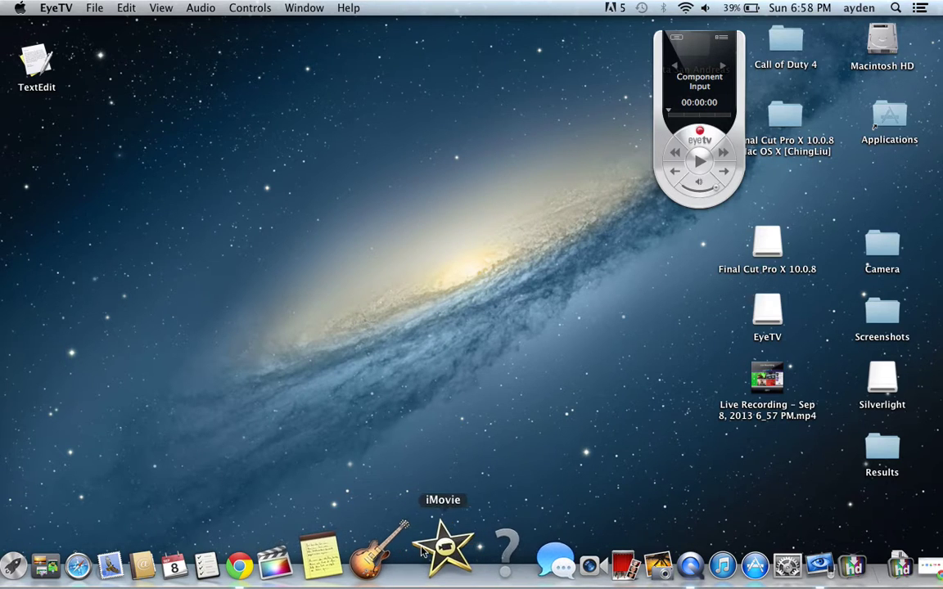
pyautogui.click(435, 555)
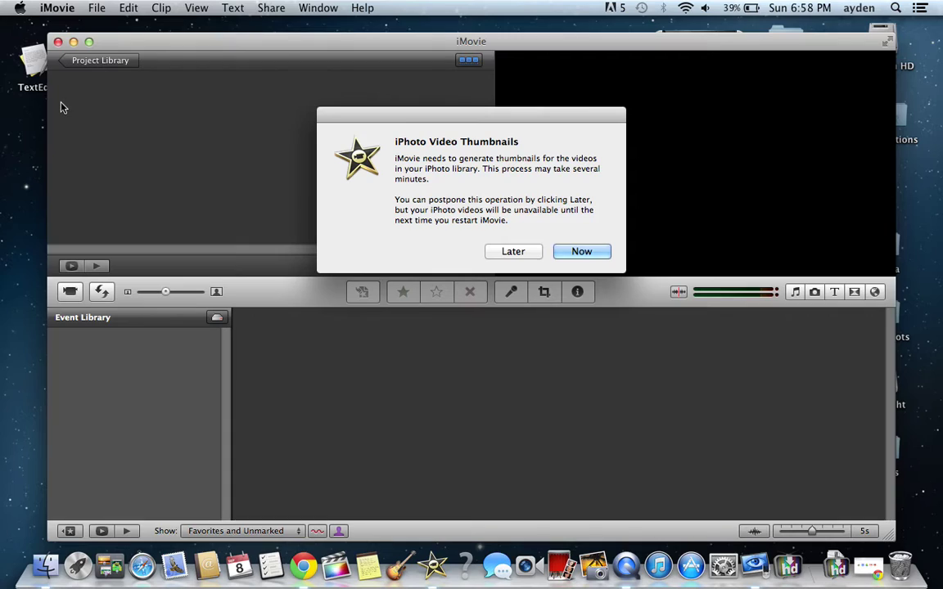
pyautogui.click(503, 254)
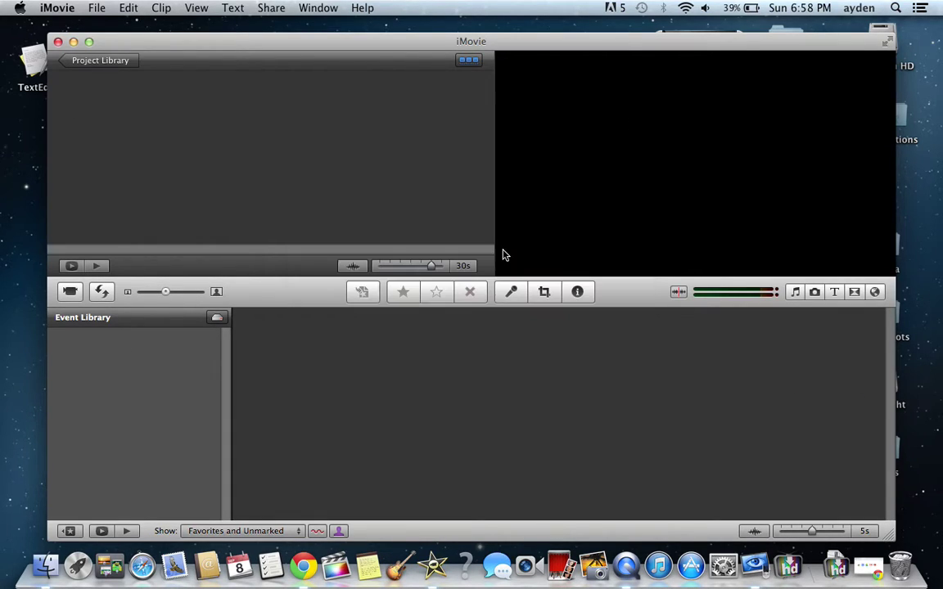
# - Create an iMovie project called New Project with no theme, Widescreen (16:9) aspect ratio and 30 fps - NTSC frame rate
pyautogui.click(96, 8)
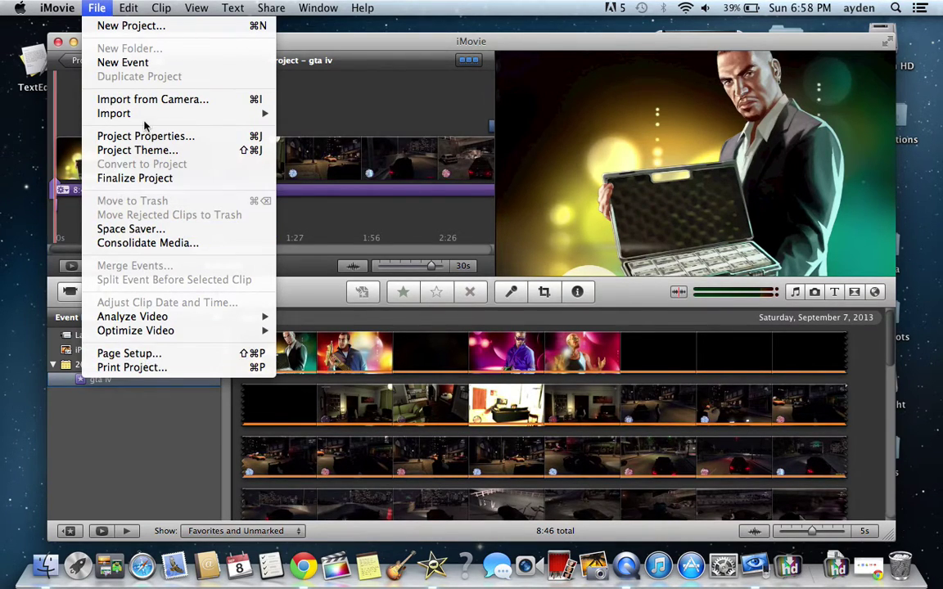
pyautogui.click(103, 26)
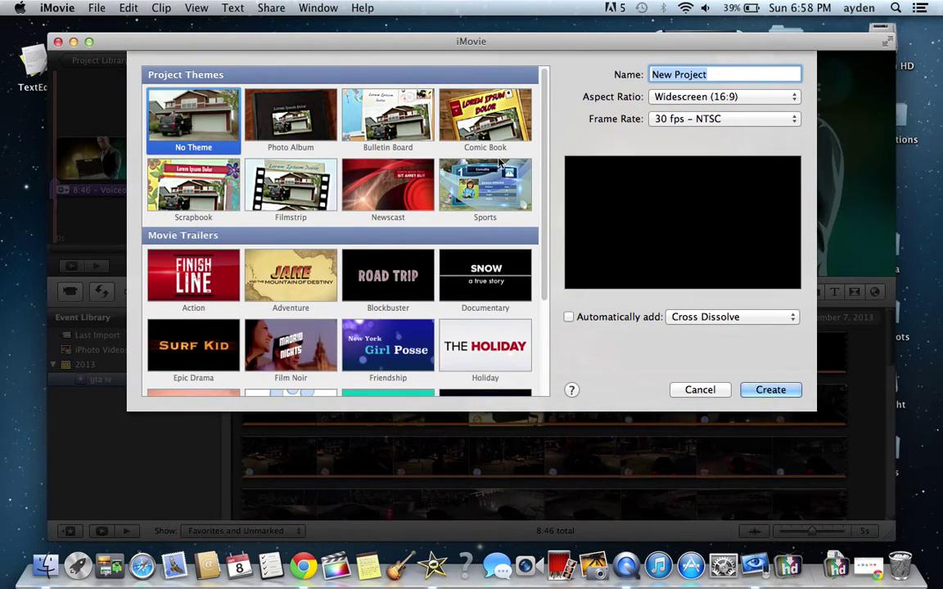
pyautogui.click(769, 390)
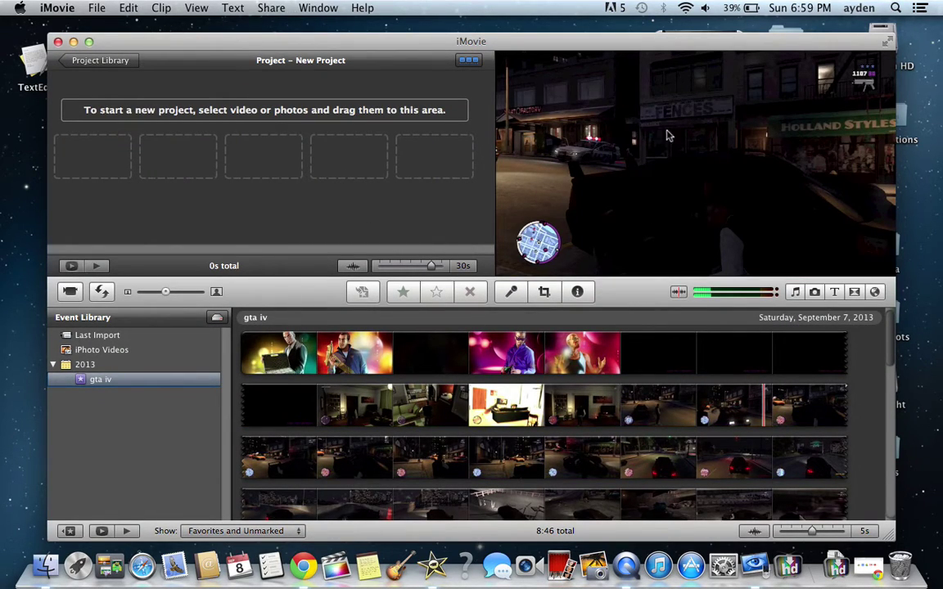
# - Try to add the exported MP4 recording directly from the desktop to the empty project
pyautogui.moveTo(549, 50); pyautogui.dragTo(446, 37)
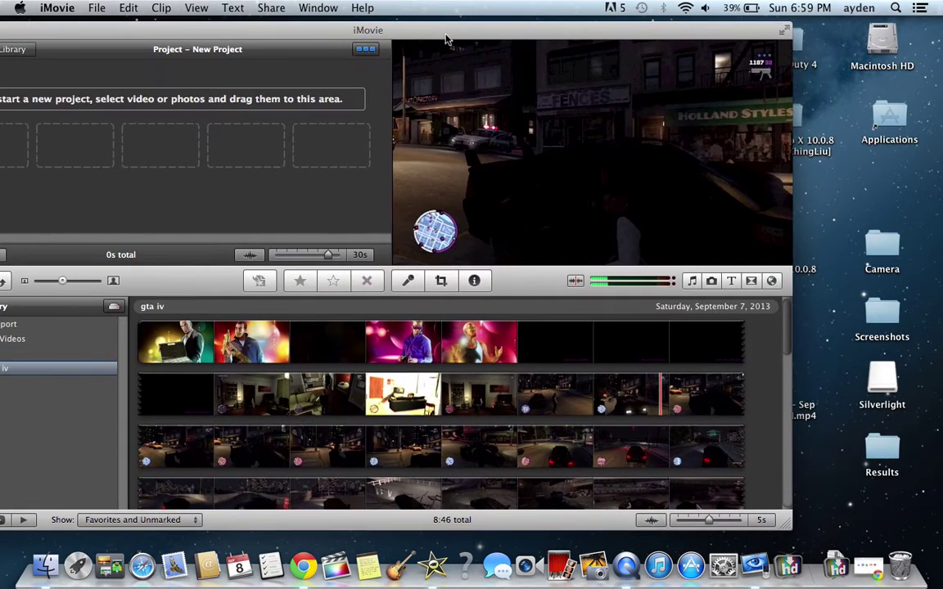
pyautogui.moveTo(805, 414); pyautogui.dragTo(356, 155)
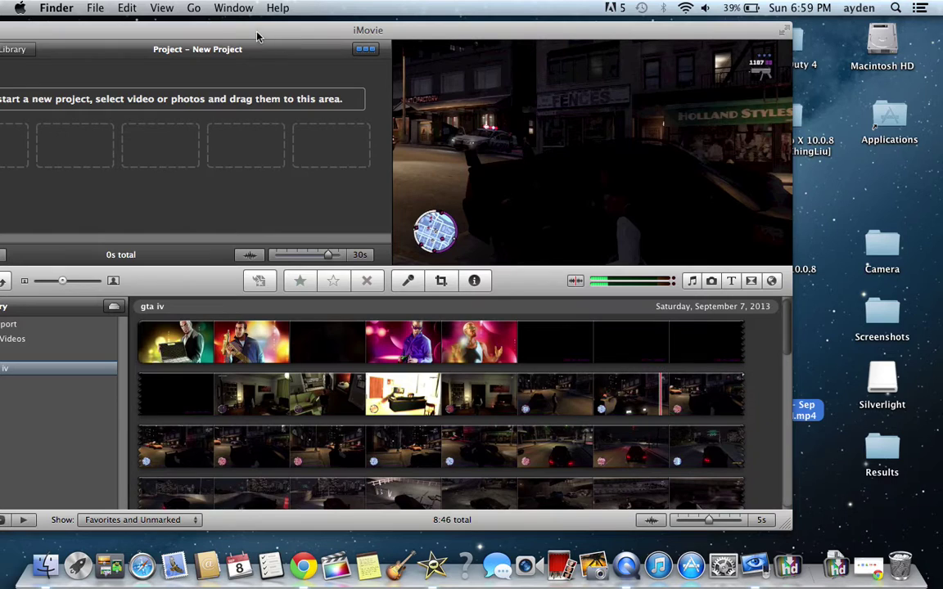
pyautogui.moveTo(257, 37); pyautogui.dragTo(296, 30)
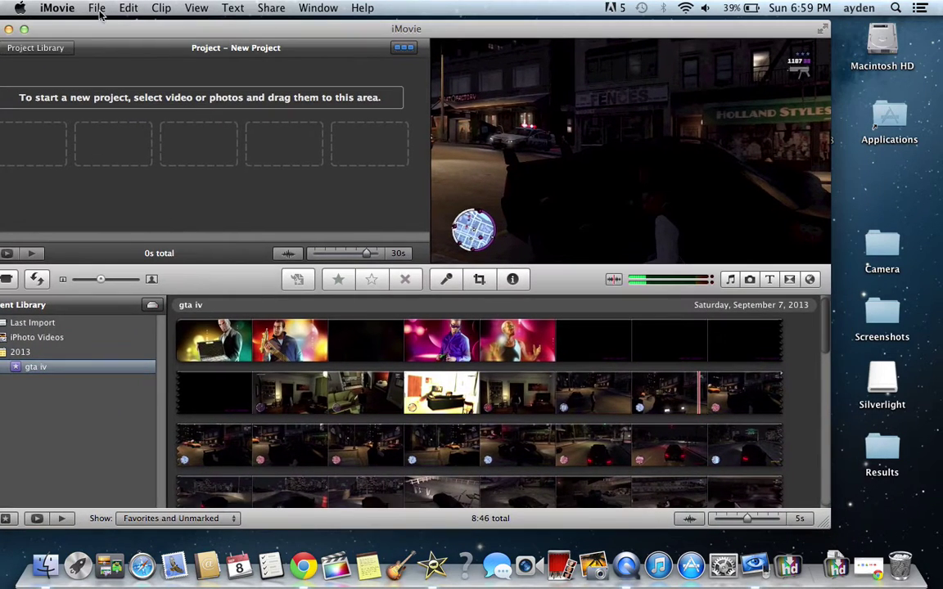
pyautogui.click(97, 11)
pyautogui.click(147, 96)
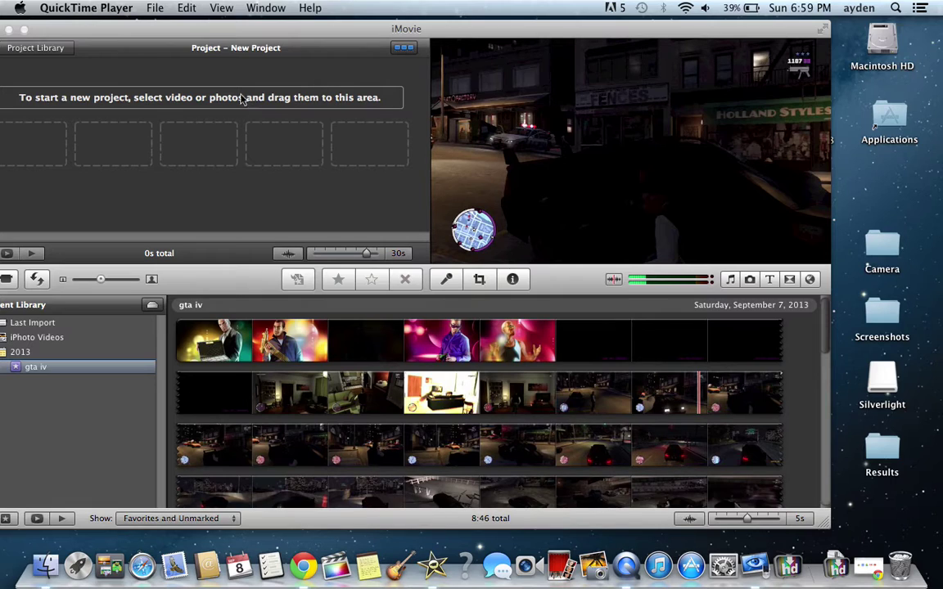
pyautogui.click(161, 32)
# - Import the live recording MP4 from the Desktop into the existing gta iv event, copying the file and optimizing it as Large - 960x540
pyautogui.click(90, 8)
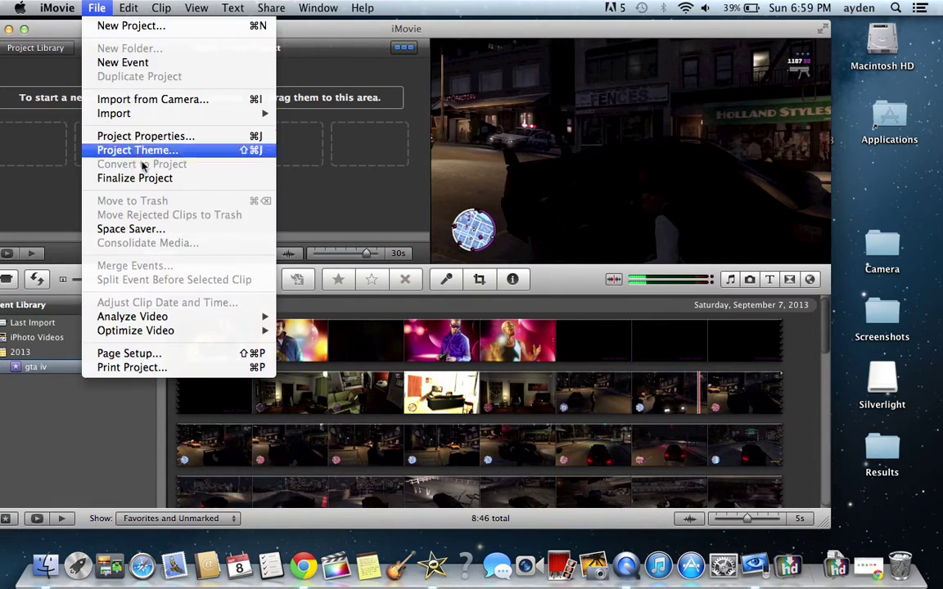
pyautogui.moveTo(137, 116)
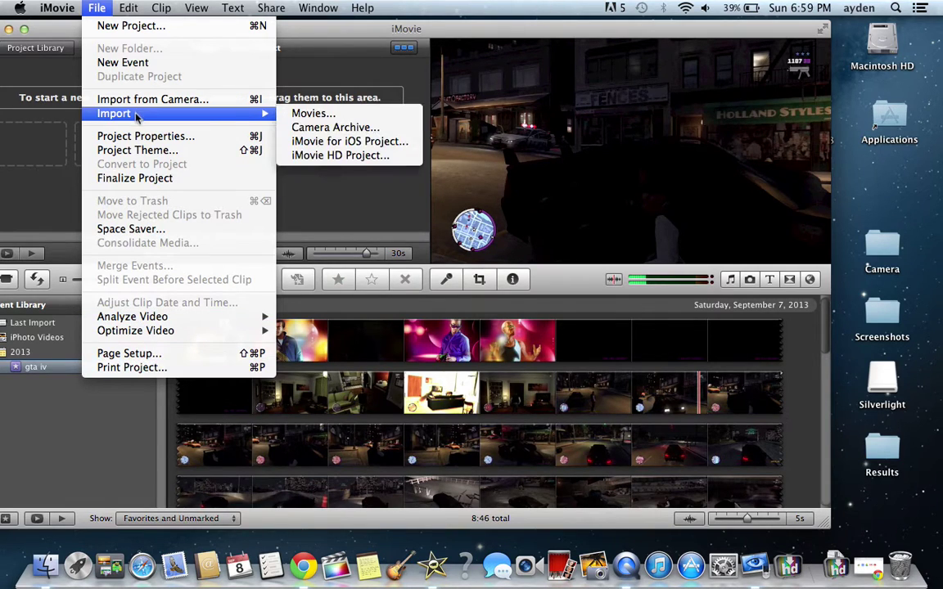
pyautogui.click(325, 122)
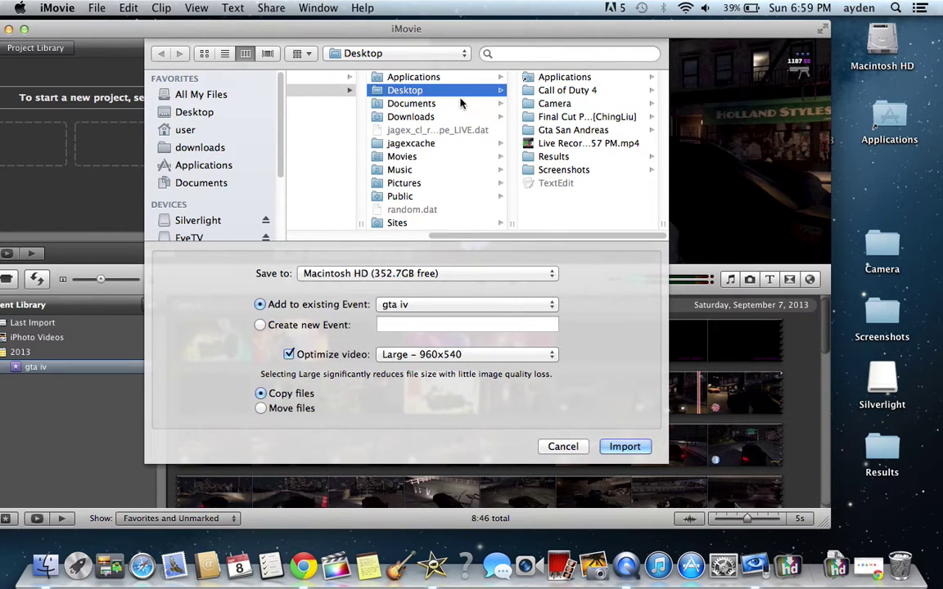
pyautogui.doubleClick(543, 146)
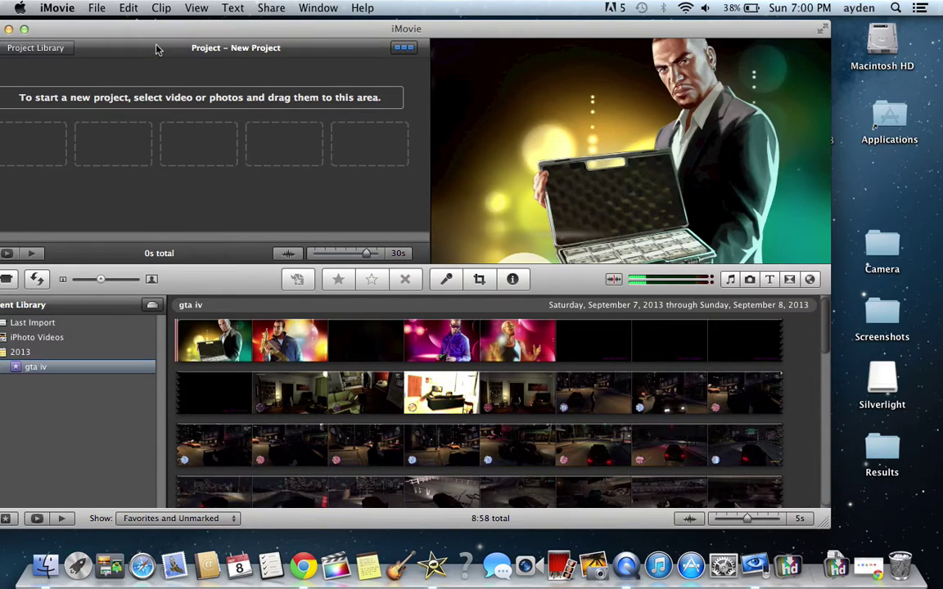
# - Add the entire 12-second Xbox dashboard clip at the end of the gta iv event to the empty project and play it
pyautogui.moveTo(192, 29); pyautogui.dragTo(235, 29)
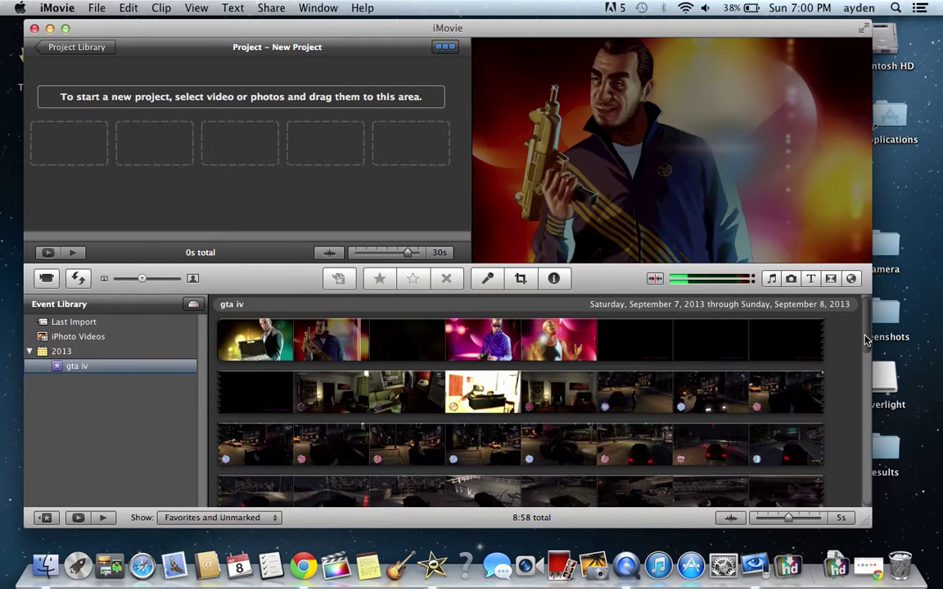
pyautogui.scroll(-10, 867, 340)
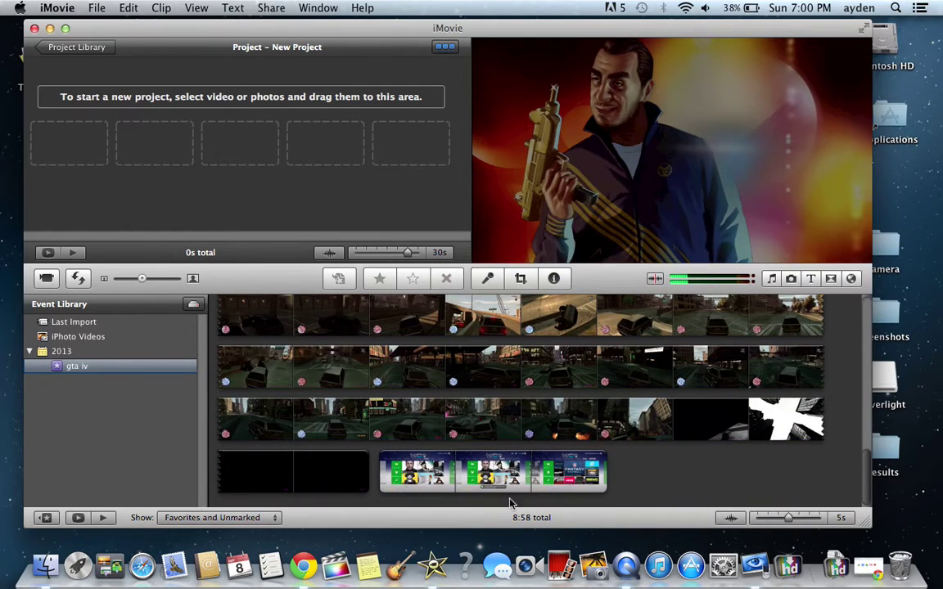
pyautogui.click(380, 468)
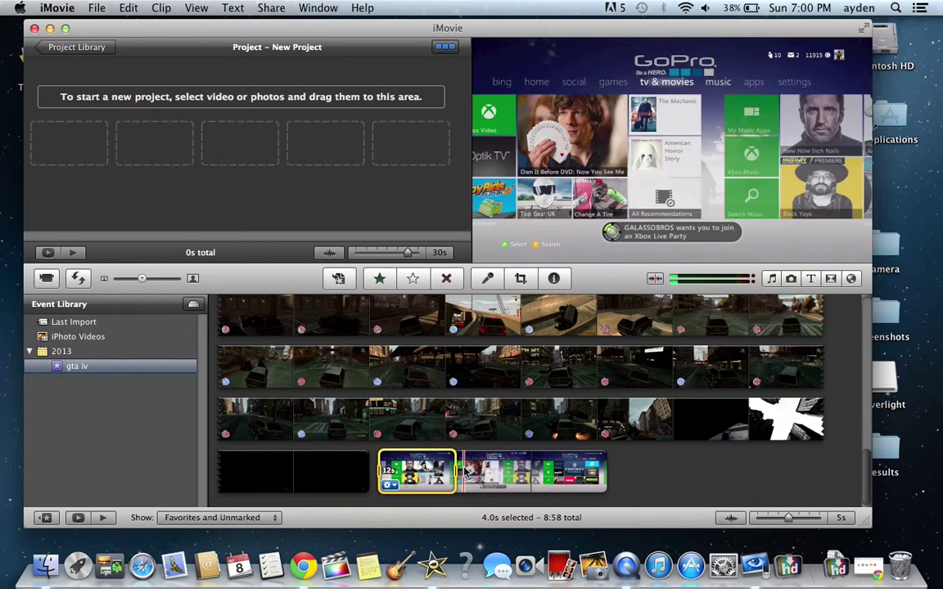
pyautogui.moveTo(455, 472); pyautogui.dragTo(622, 473)
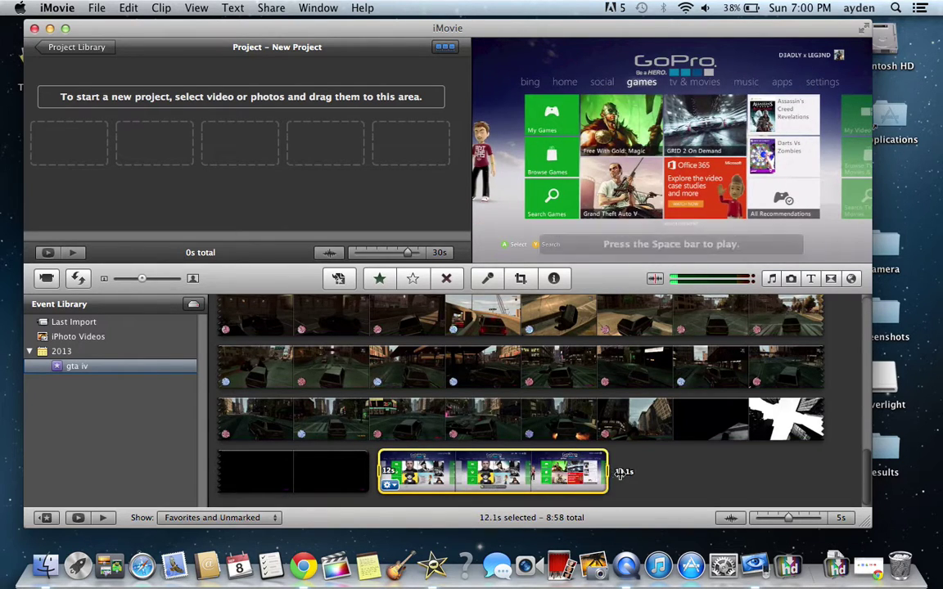
pyautogui.moveTo(524, 471); pyautogui.dragTo(151, 140)
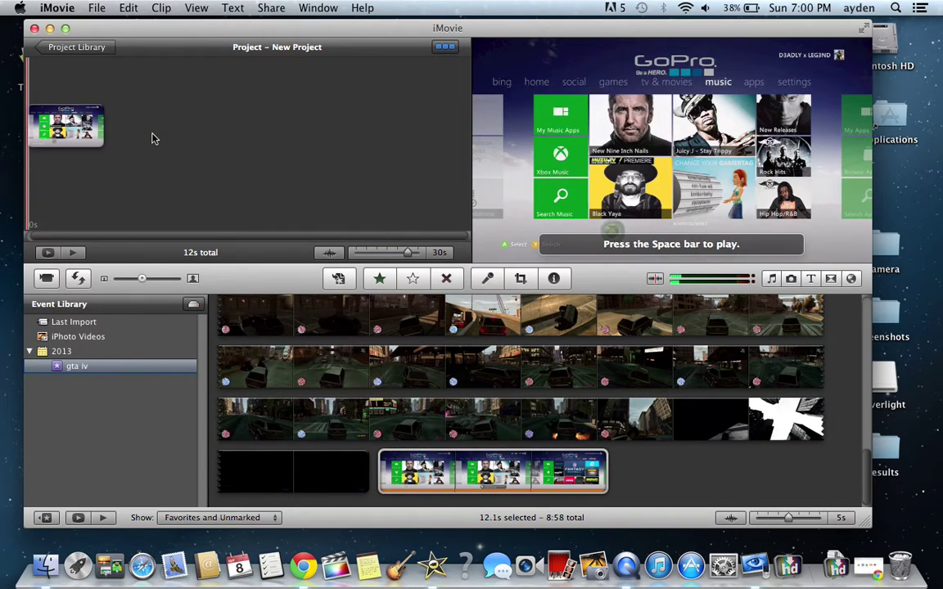
pyautogui.click(71, 254)
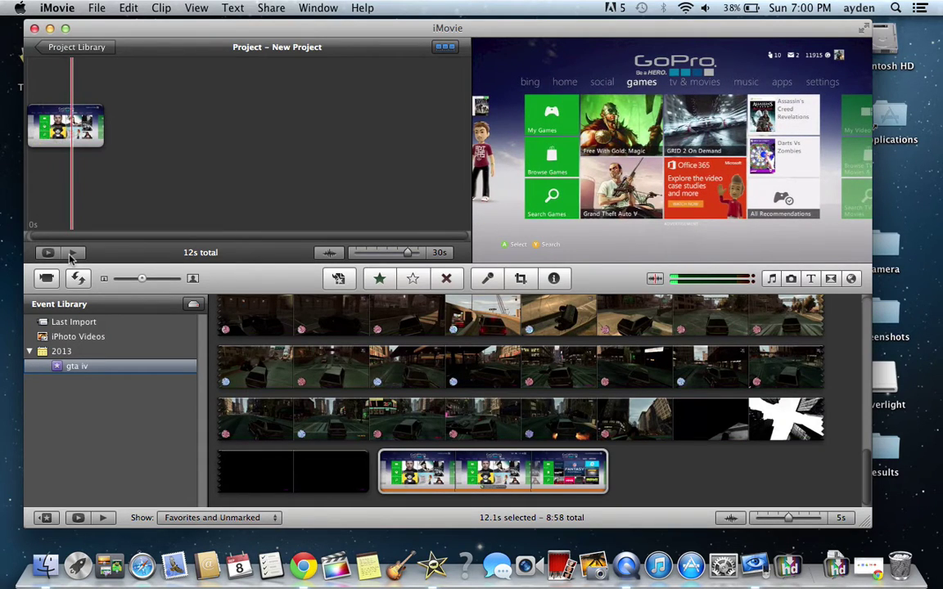
# - Record a voiceover from the Built-in Microphone starting at the beginning of the project clip, and play it back with the volume raised
pyautogui.click(487, 279)
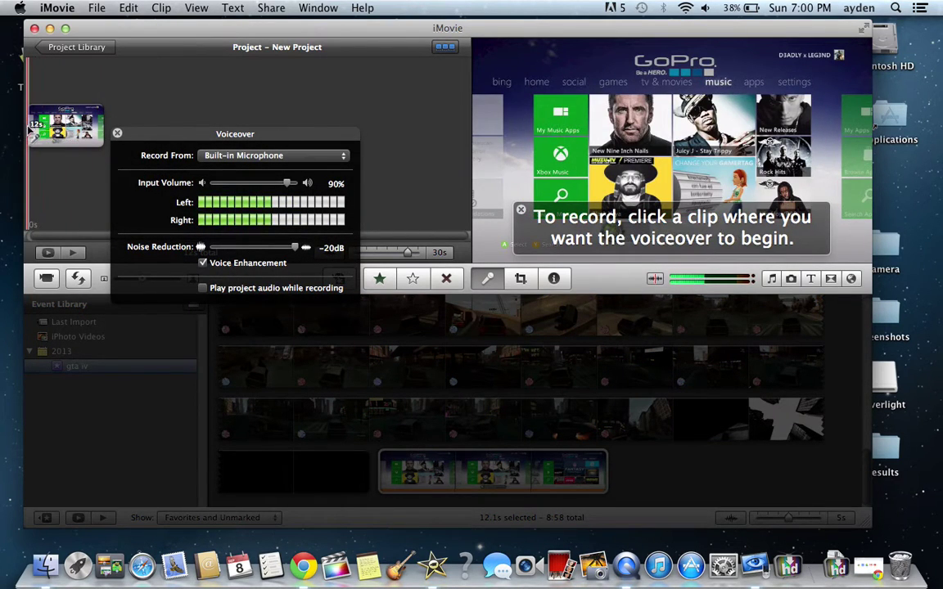
pyautogui.click(34, 135)
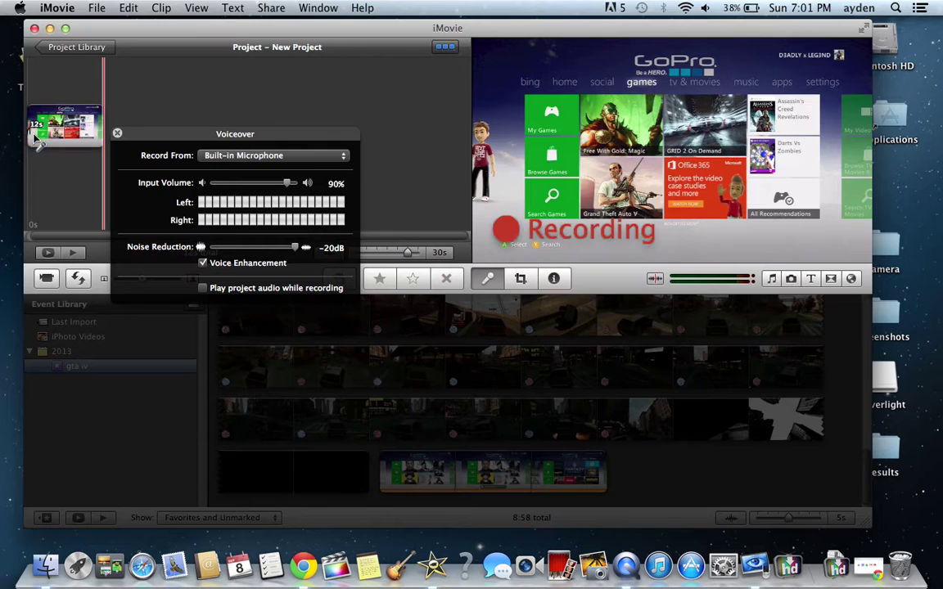
pyautogui.click(117, 133)
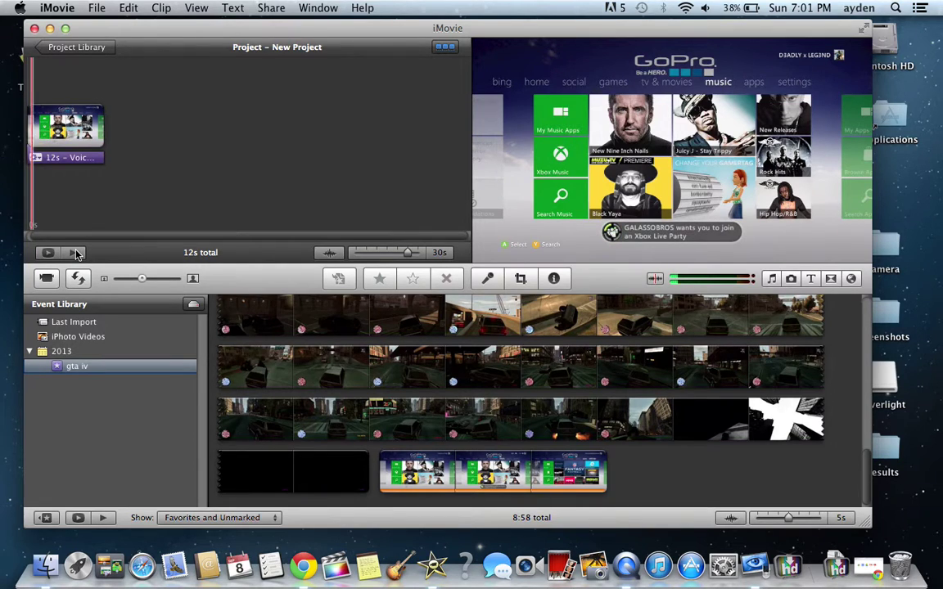
pyautogui.press('XF86AudioRaiseVolume')
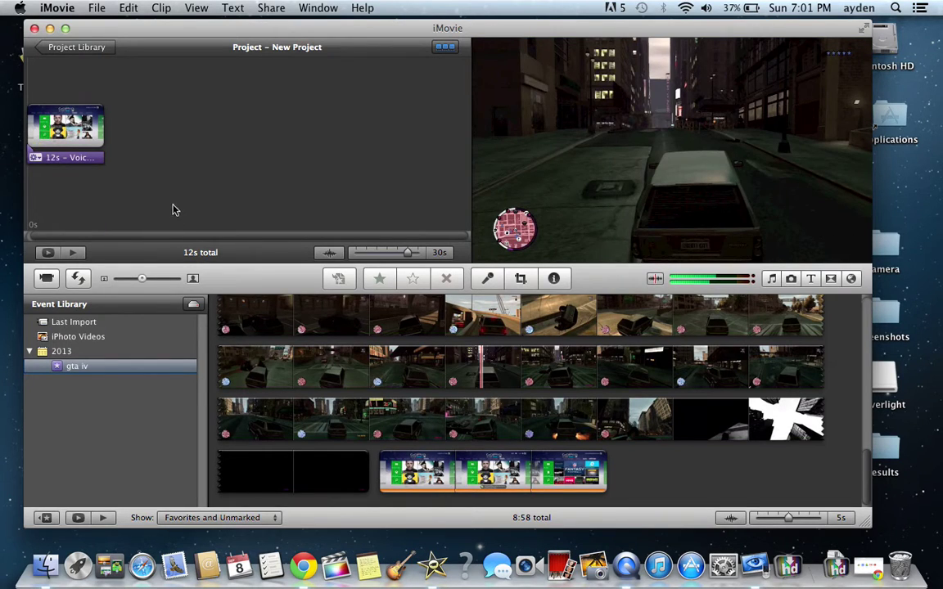
pyautogui.press('space')
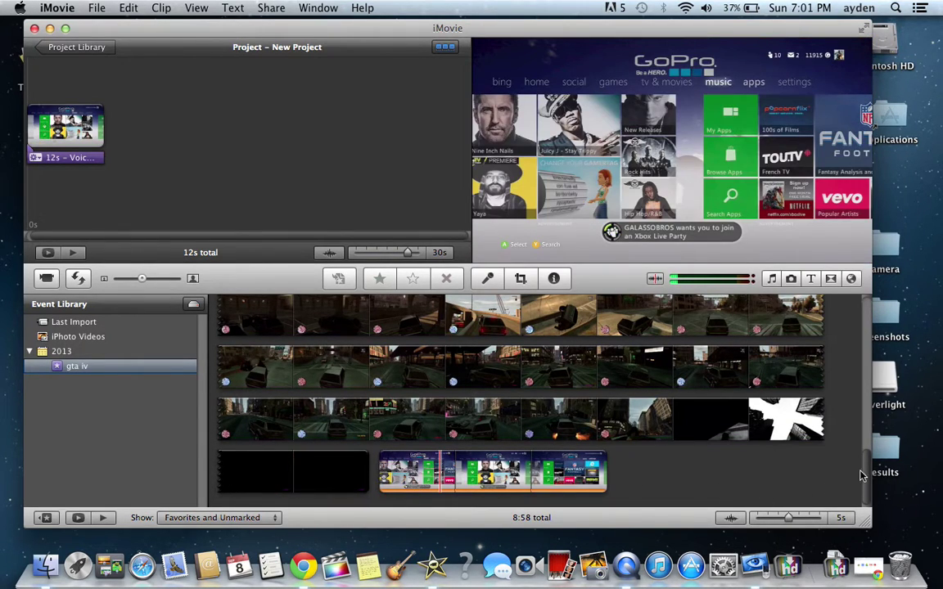
# - Place a 4-second Echo title over the end of the project clip and play the project to check it
pyautogui.scroll(15, 782, 369)
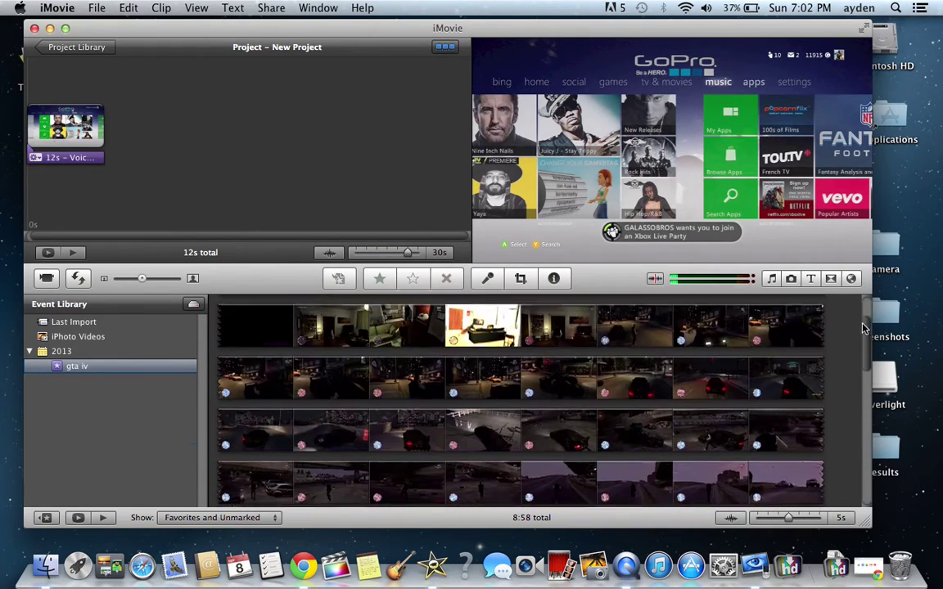
pyautogui.click(810, 279)
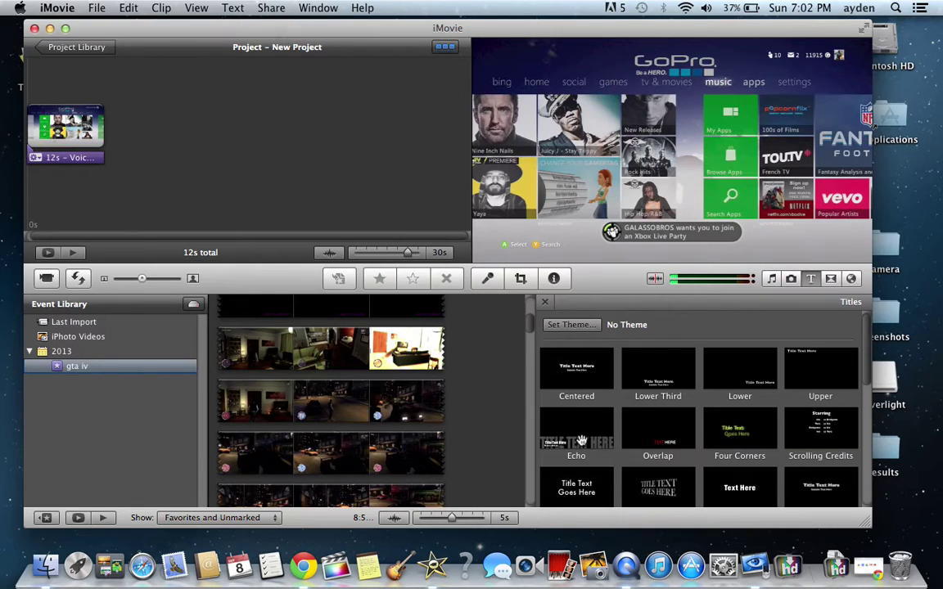
pyautogui.moveTo(389, 314); pyautogui.dragTo(96, 127)
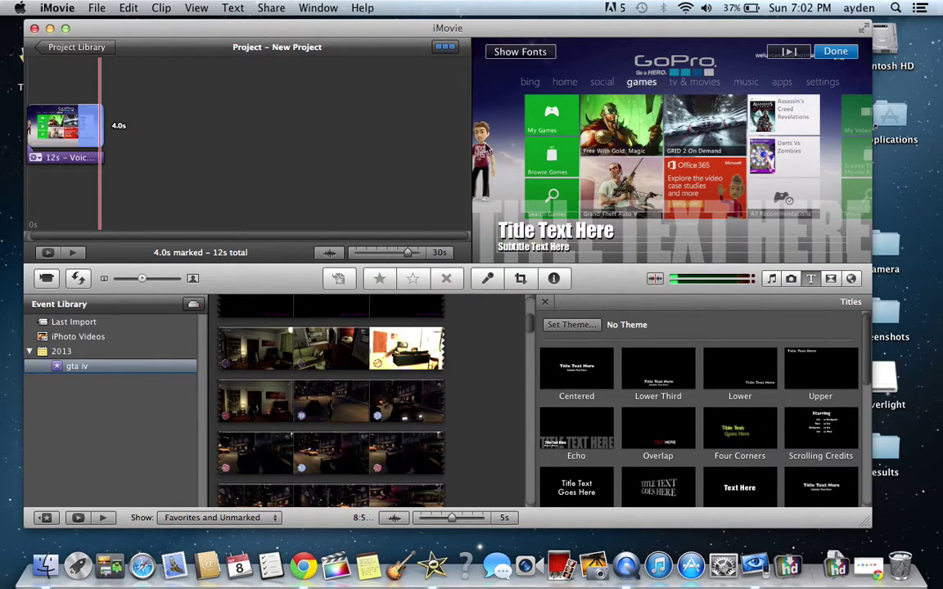
pyautogui.click(649, 245)
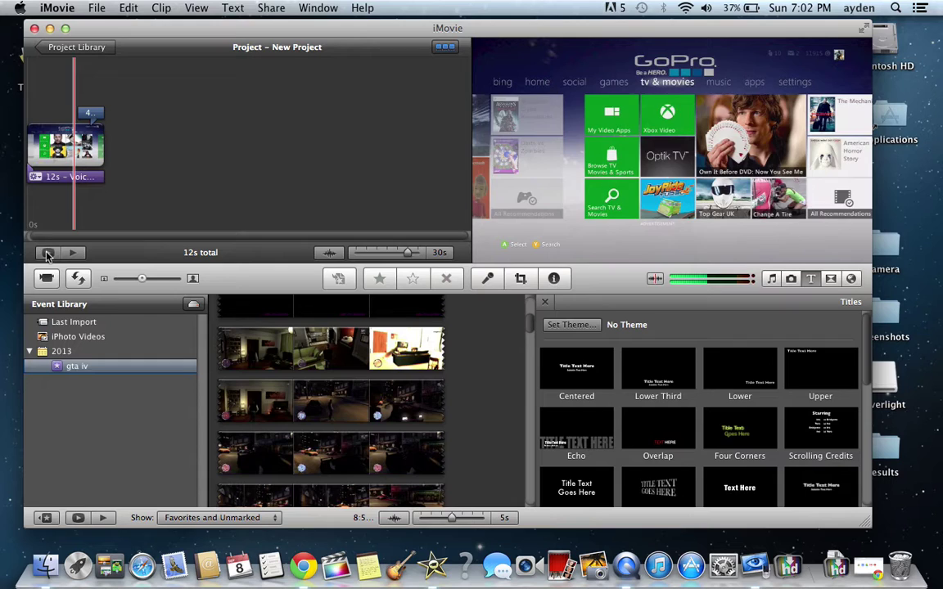
pyautogui.click(71, 254)
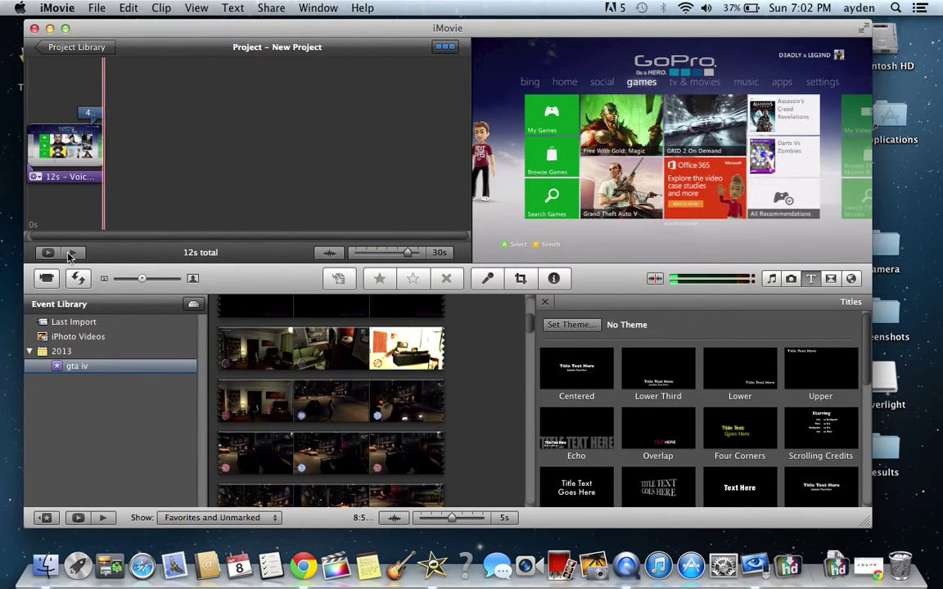
# - Export the movie to the Desktop as New Project at the Large 960x540 size
pyautogui.click(266, 7)
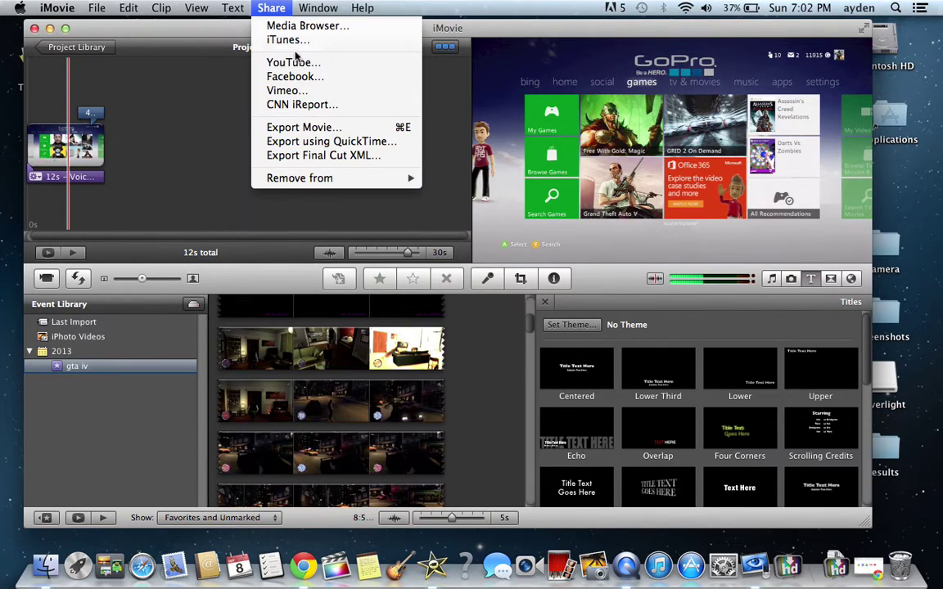
pyautogui.click(307, 129)
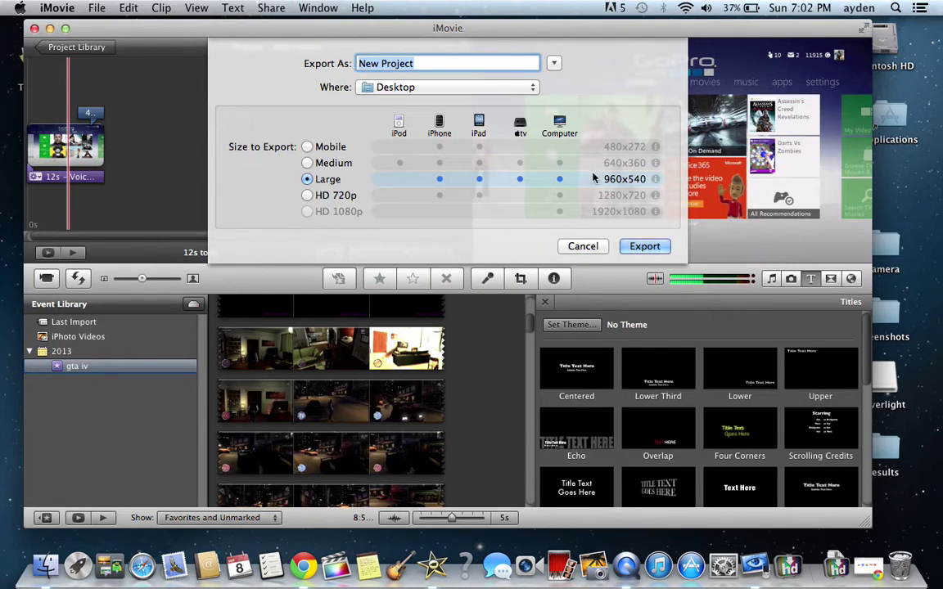
pyautogui.click(644, 246)
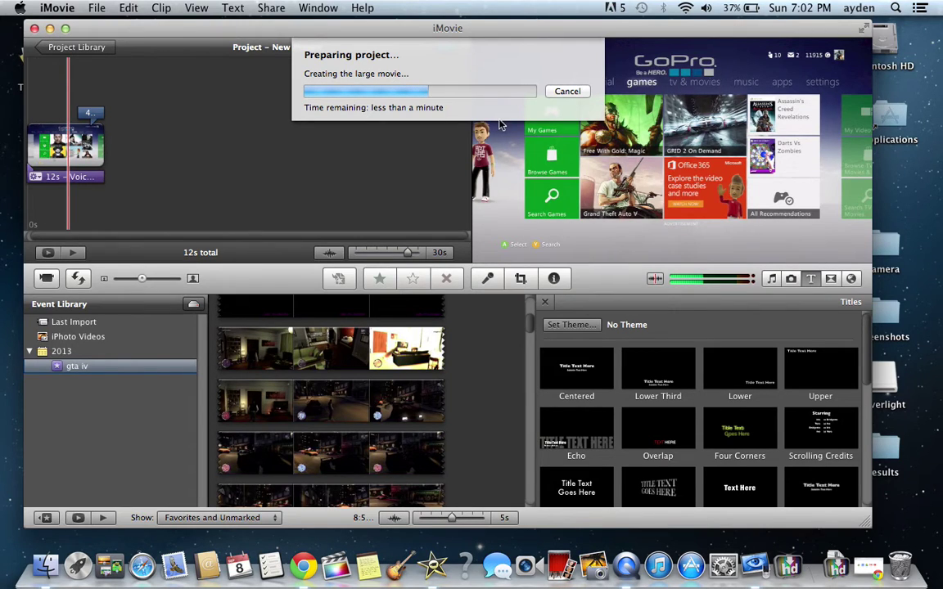
# - Move the original recording's MP4 file from the desktop to the Trash
pyautogui.moveTo(778, 35); pyautogui.dragTo(702, 36)
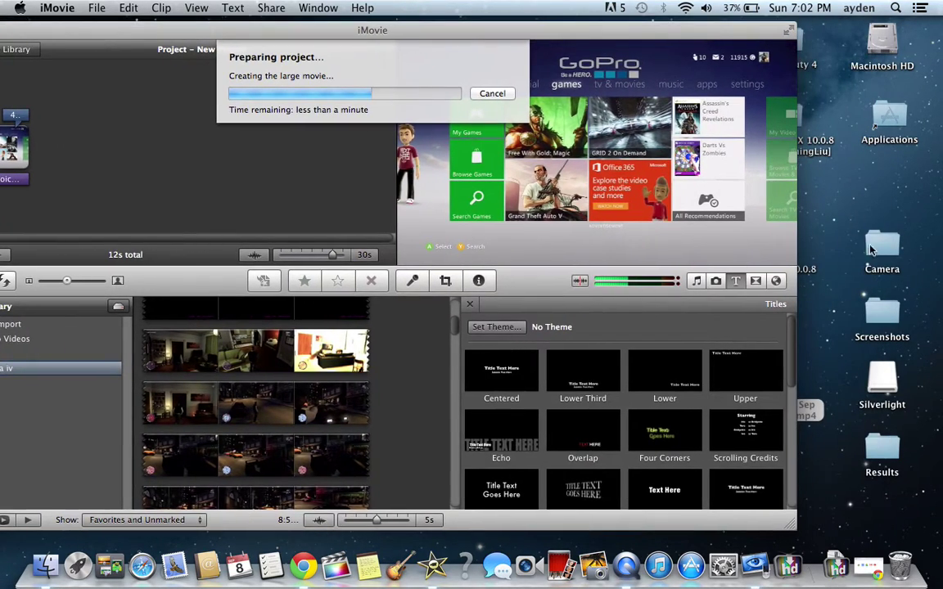
pyautogui.click(807, 404)
pyautogui.moveTo(807, 404); pyautogui.dragTo(885, 534)
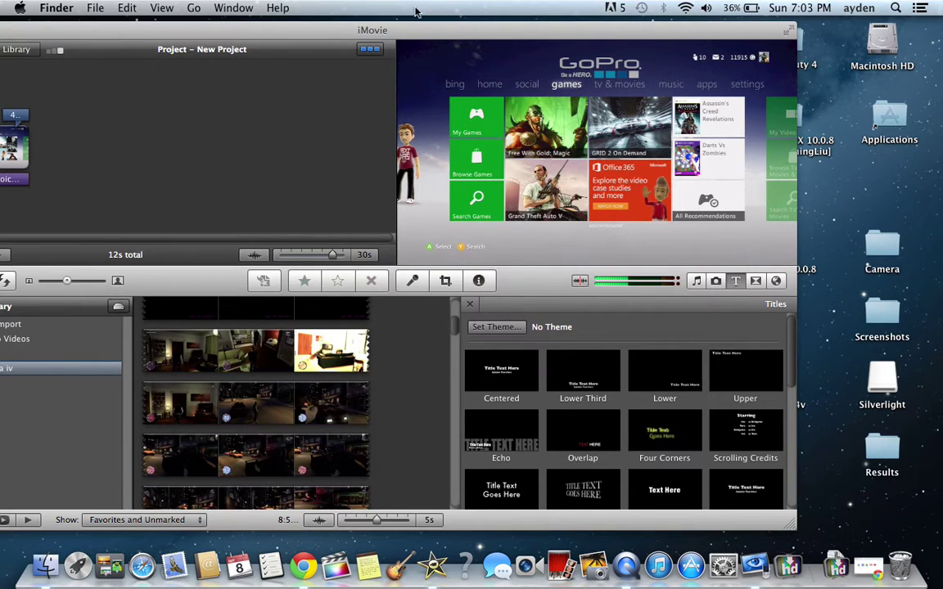
# - Minimize iMovie to reveal the exported New Project.m4v, and switch to Google Chrome to open YouTube
pyautogui.moveTo(47, 31); pyautogui.dragTo(92, 33)
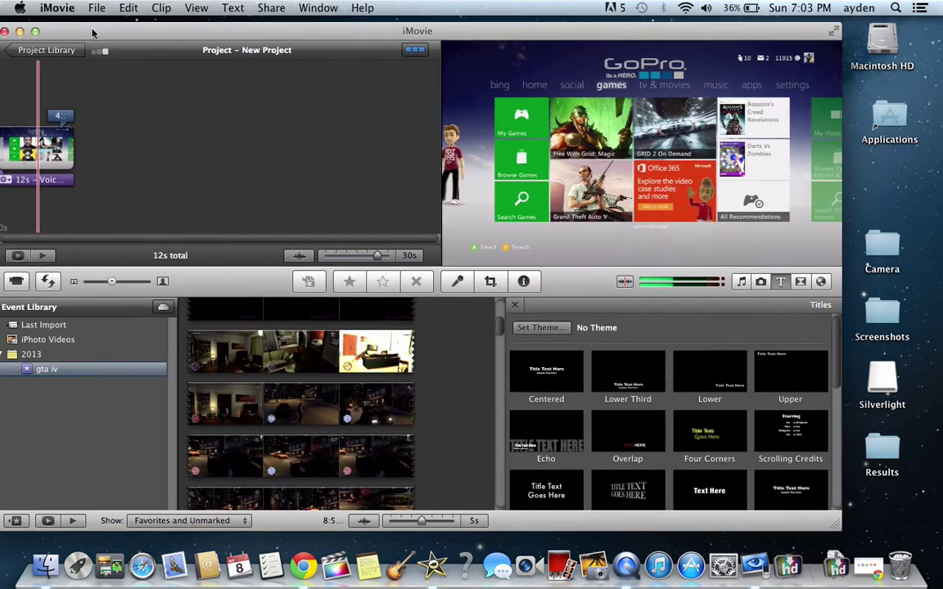
pyautogui.click(21, 31)
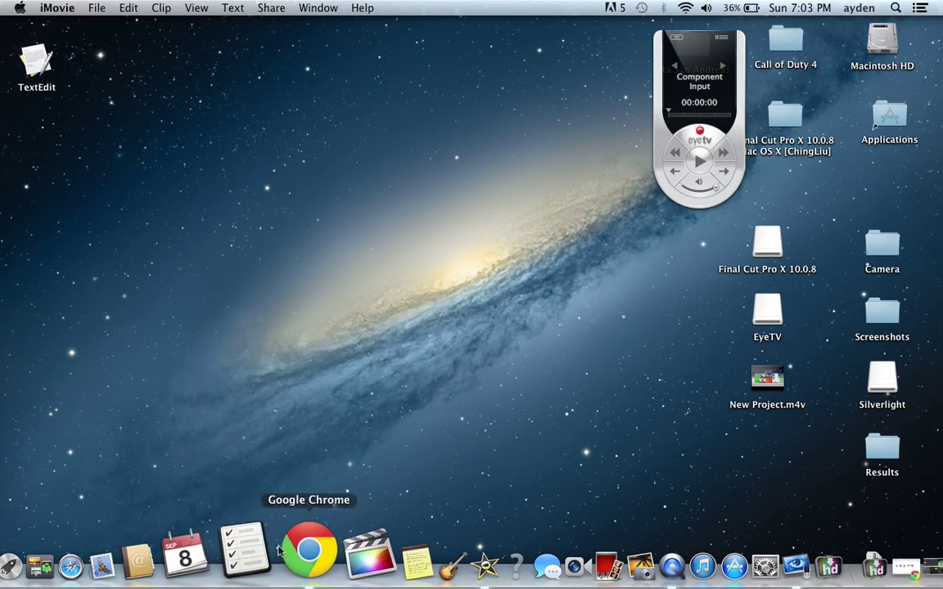
pyautogui.click(307, 551)
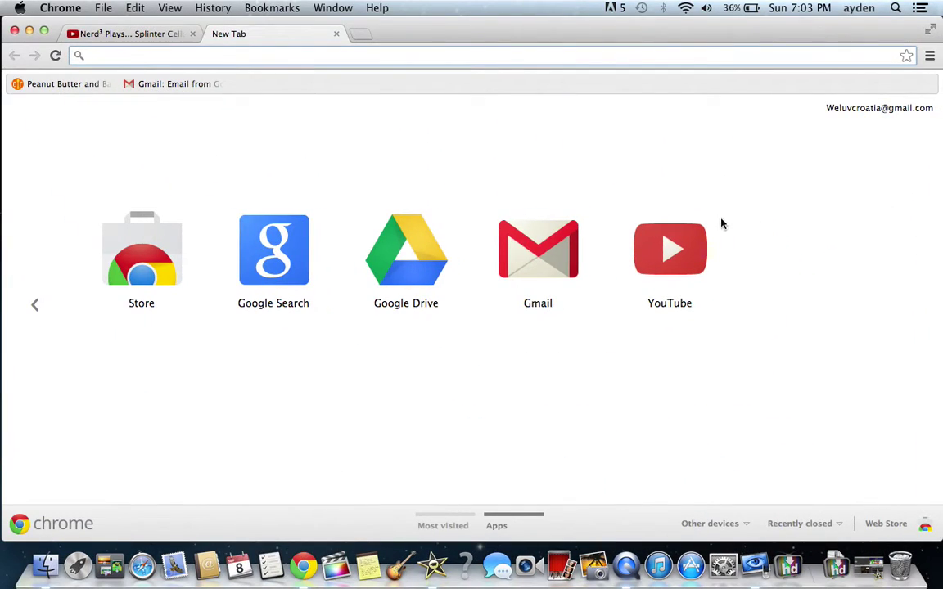
pyautogui.click(663, 257)
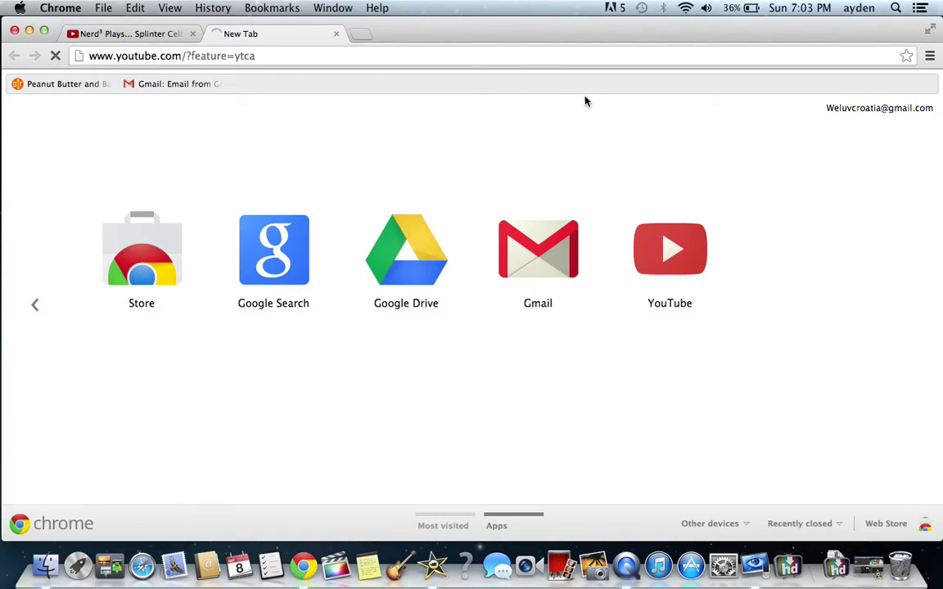